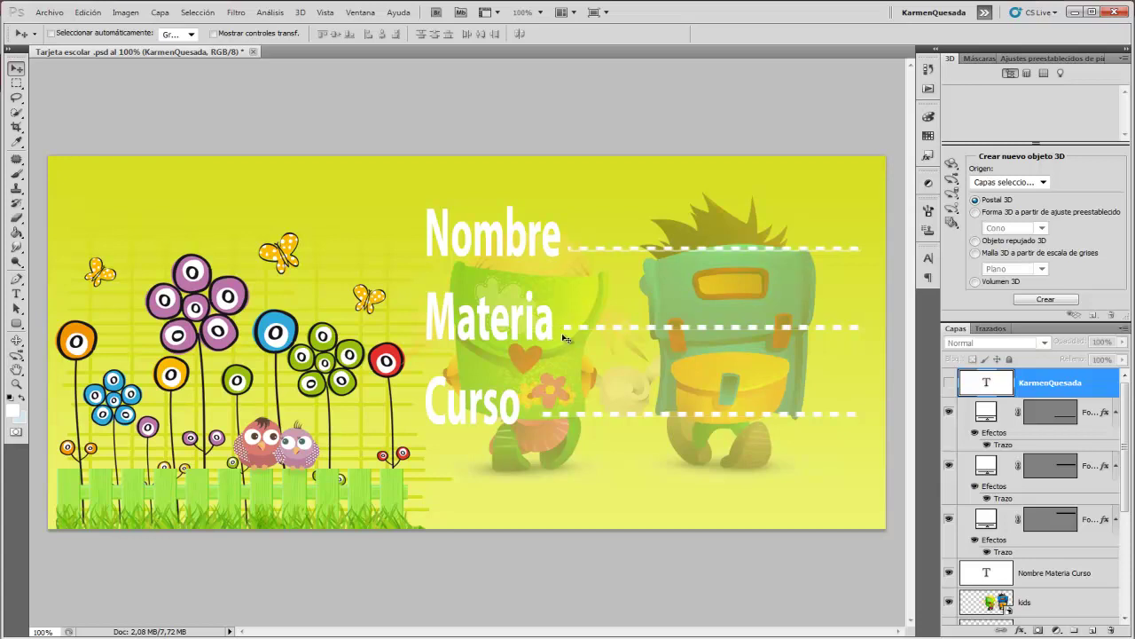
Switch to the karmenquesada.com blog in Chrome and scroll its home page
left_click_drag(1128, 390, 1122, 512)
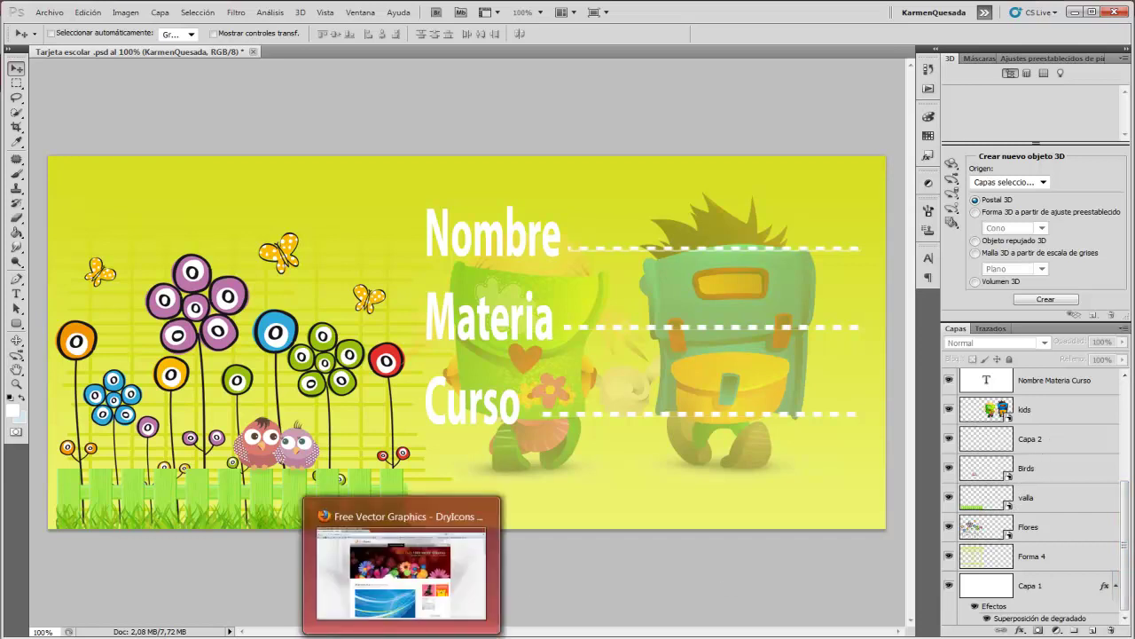
left_click(306, 567)
scroll(327, 186, "up", 2)
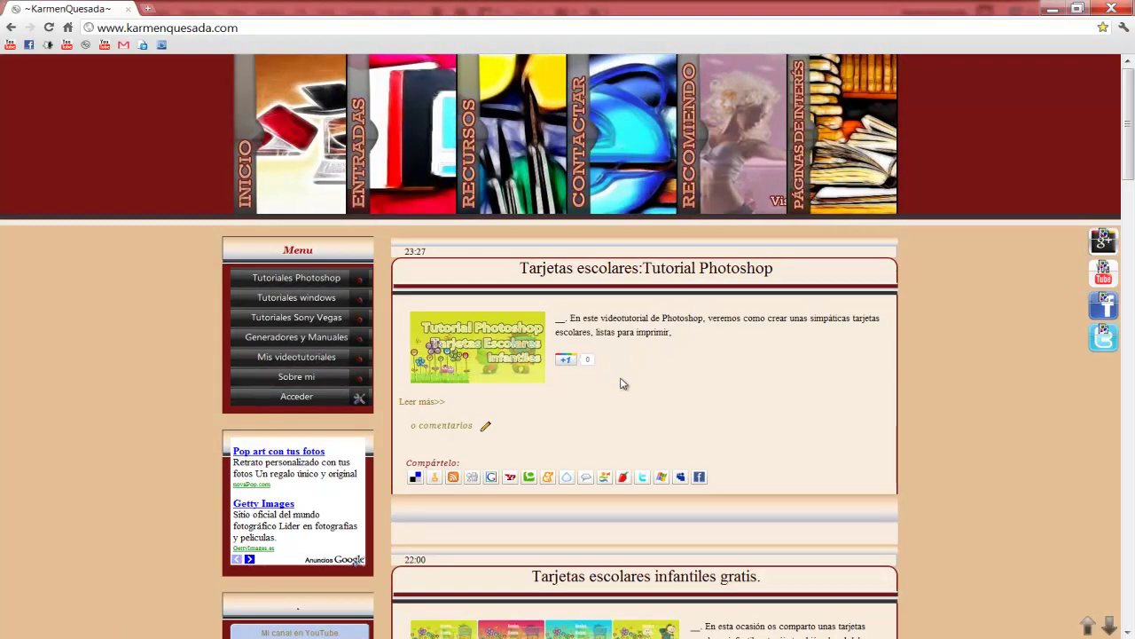
scroll(798, 346, "down", 1)
scroll(971, 369, "down", 2)
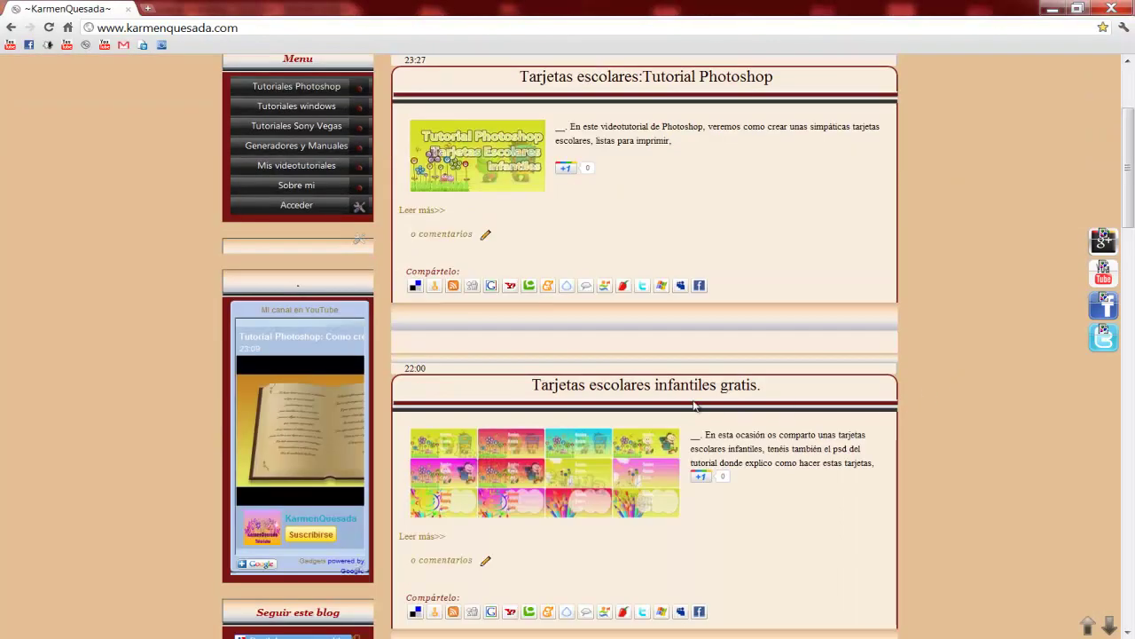
Open the 'Tarjetas escolares infantiles gratis.' post and scroll through its school label cards
left_click(637, 391)
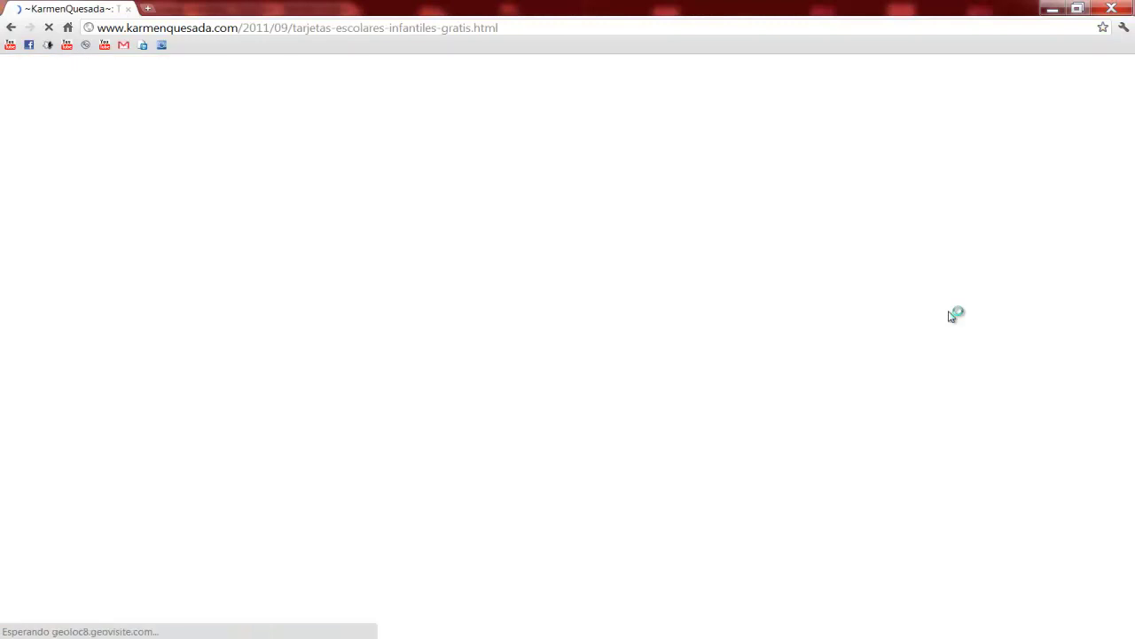
scroll(907, 337, "down", 2)
scroll(755, 329, "down", 1)
scroll(682, 258, "down", 1)
scroll(674, 253, "down", 1)
scroll(661, 244, "down", 1)
scroll(650, 252, "down", 2)
scroll(651, 251, "down", 2)
scroll(650, 253, "down", 2)
scroll(650, 254, "down", 2)
scroll(651, 257, "down", 2)
scroll(650, 257, "down", 2)
scroll(651, 259, "down", 3)
scroll(650, 261, "down", 2)
scroll(650, 263, "down", 2)
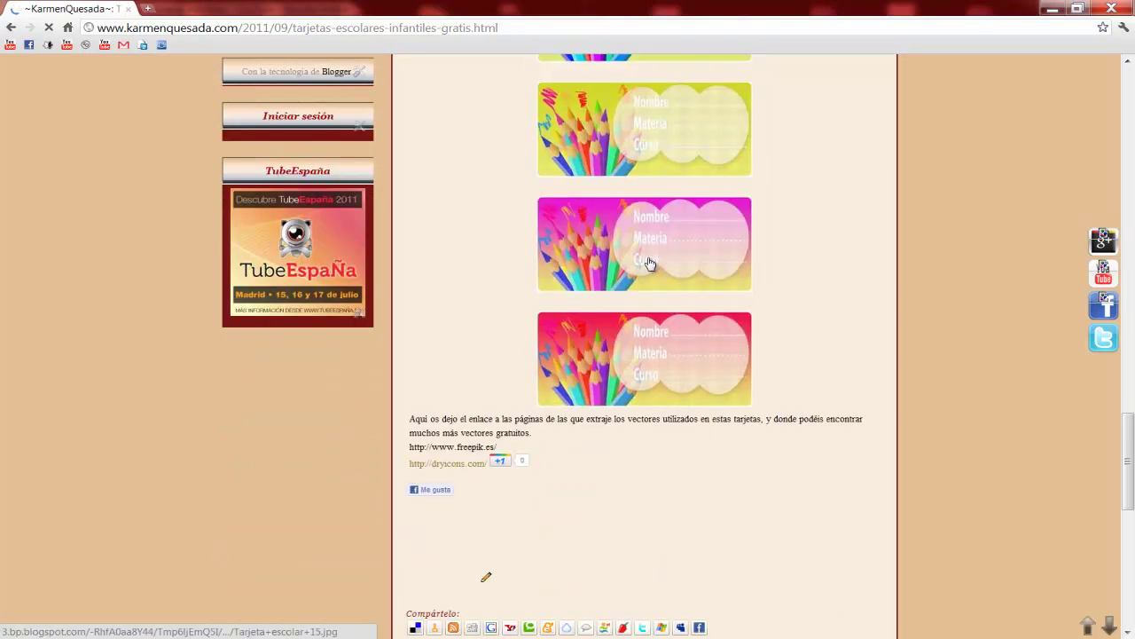
scroll(650, 263, "down", 1)
scroll(648, 261, "down", 1)
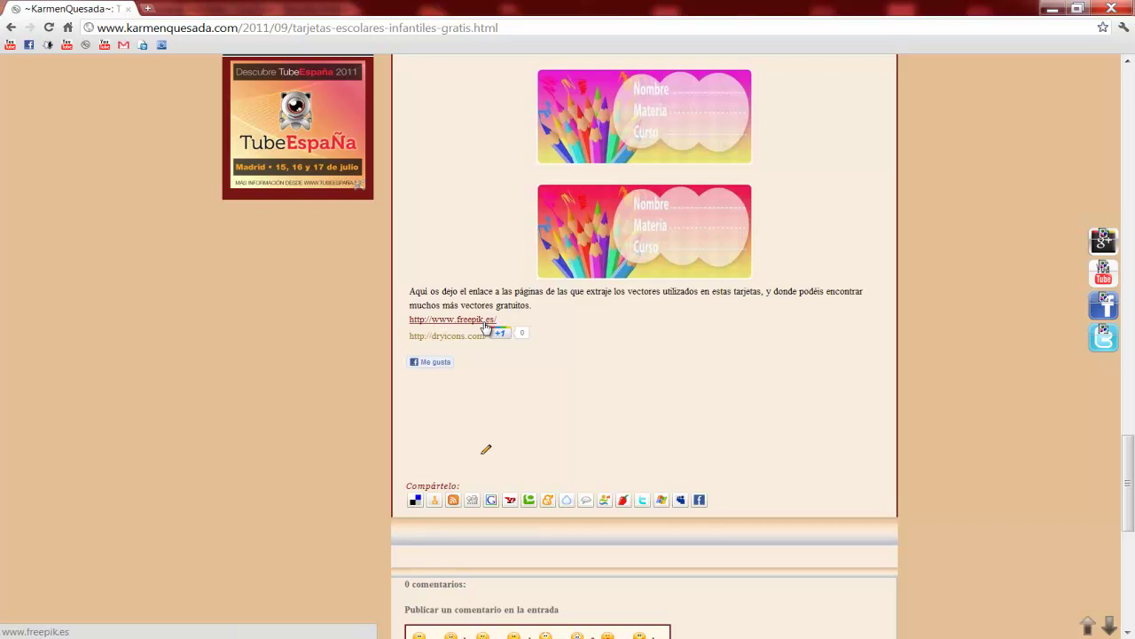
scroll(928, 316, "up", 5)
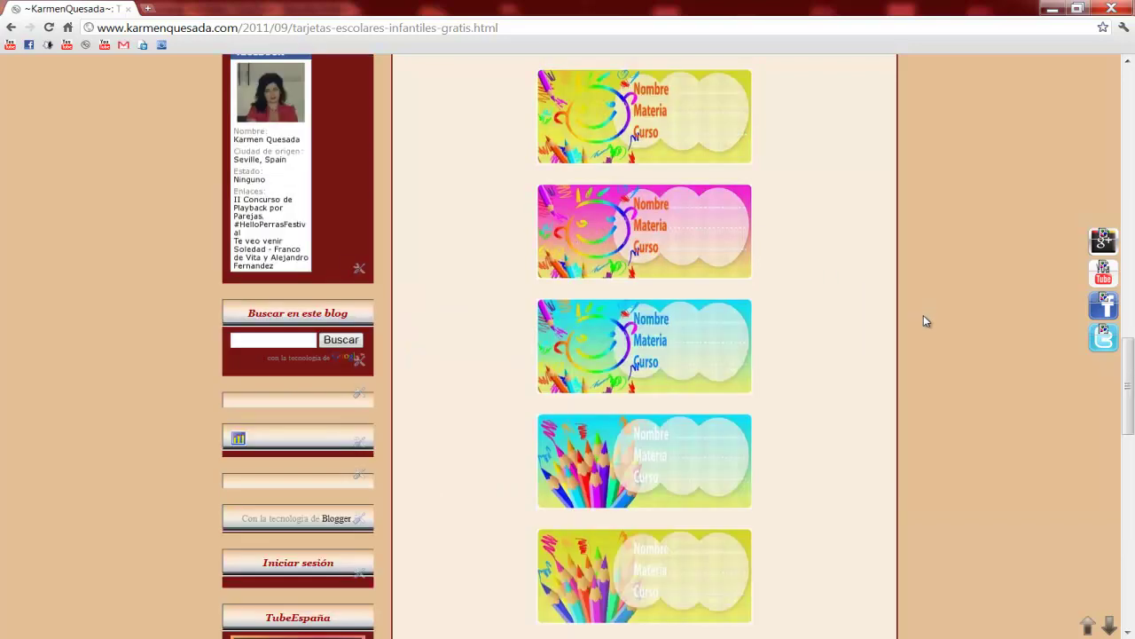
scroll(924, 317, "up", 5)
scroll(924, 317, "up", 5)
scroll(924, 317, "up", 5)
scroll(924, 313, "up", 5)
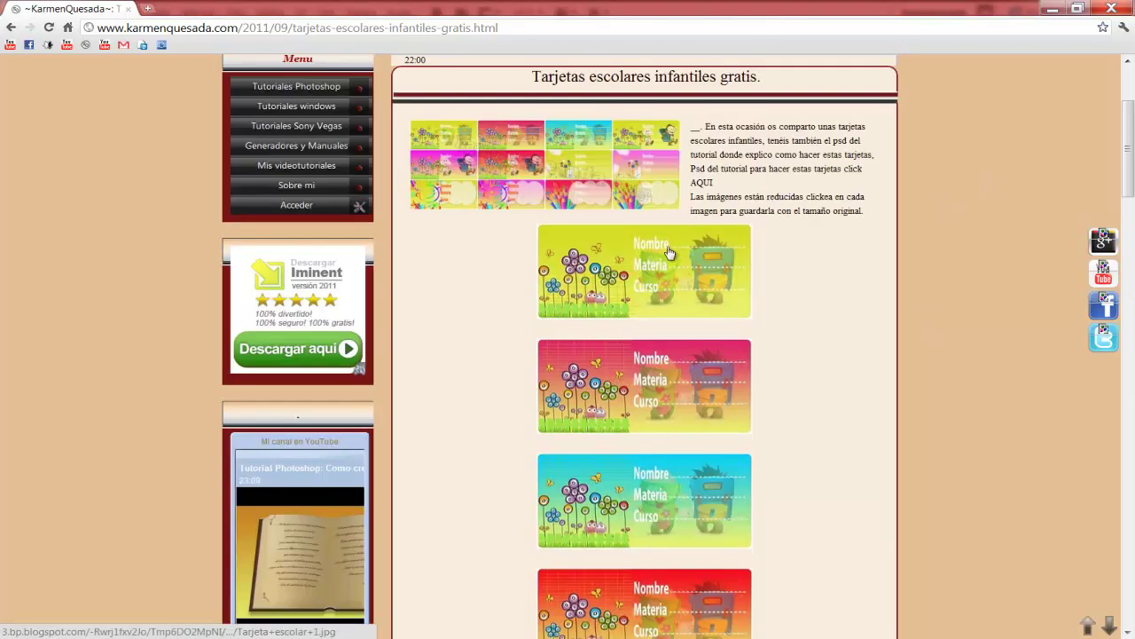
View the yellow flowers-and-kids card at full size, bring up its image menu, then go back
left_click(642, 264)
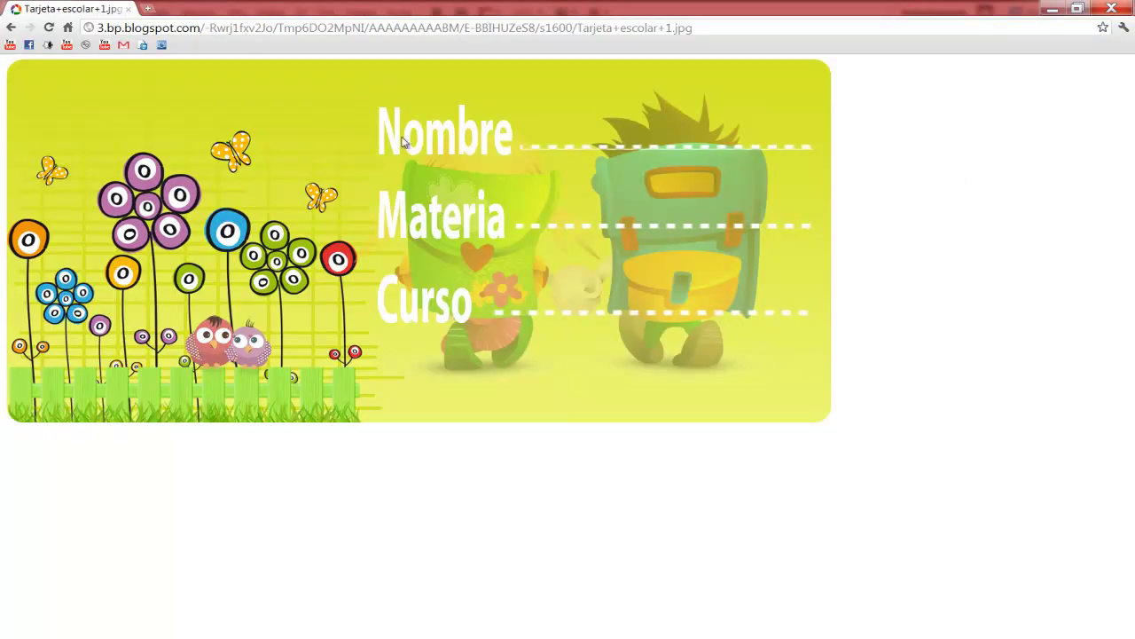
right_click(319, 143)
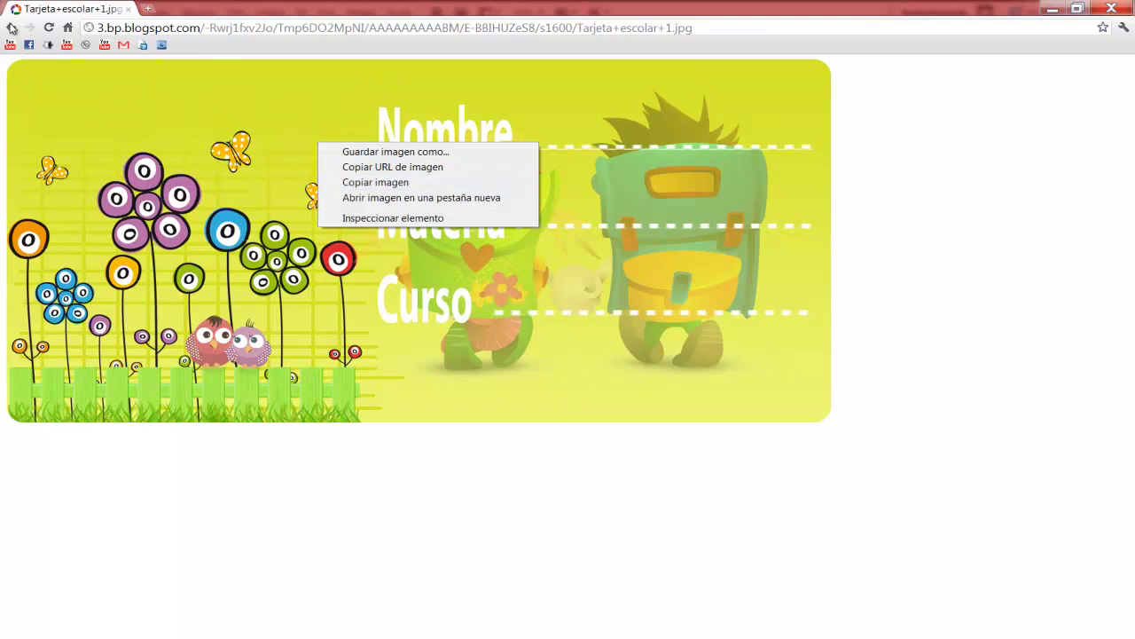
left_click(11, 28)
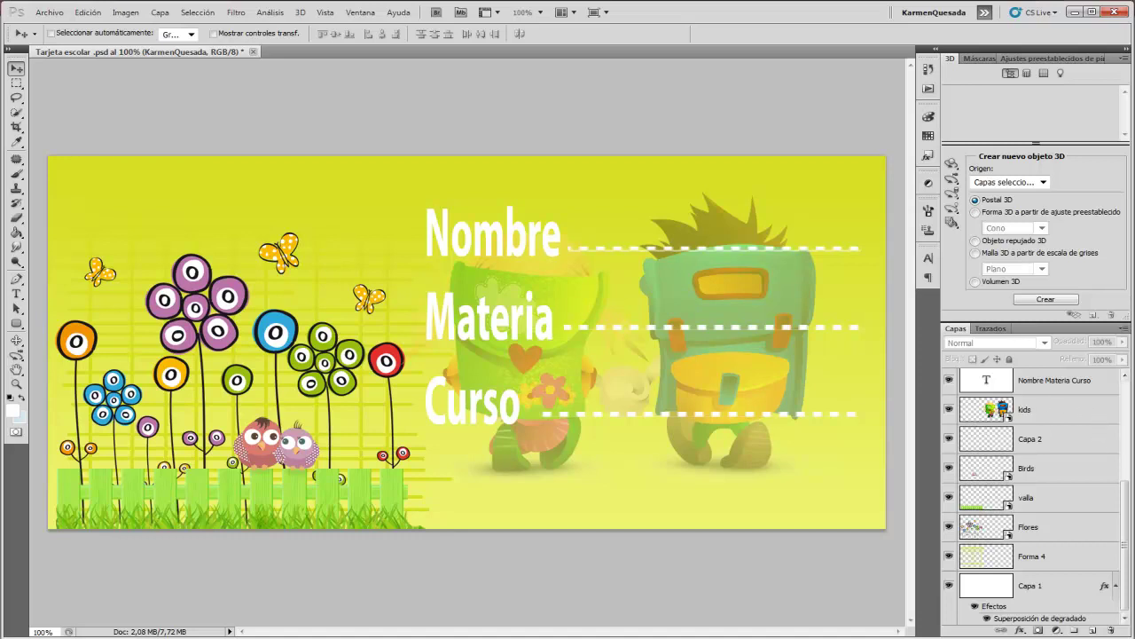
Bring up the Gradient Overlay gradient editor in Capa 1's layer style
left_click(1036, 595)
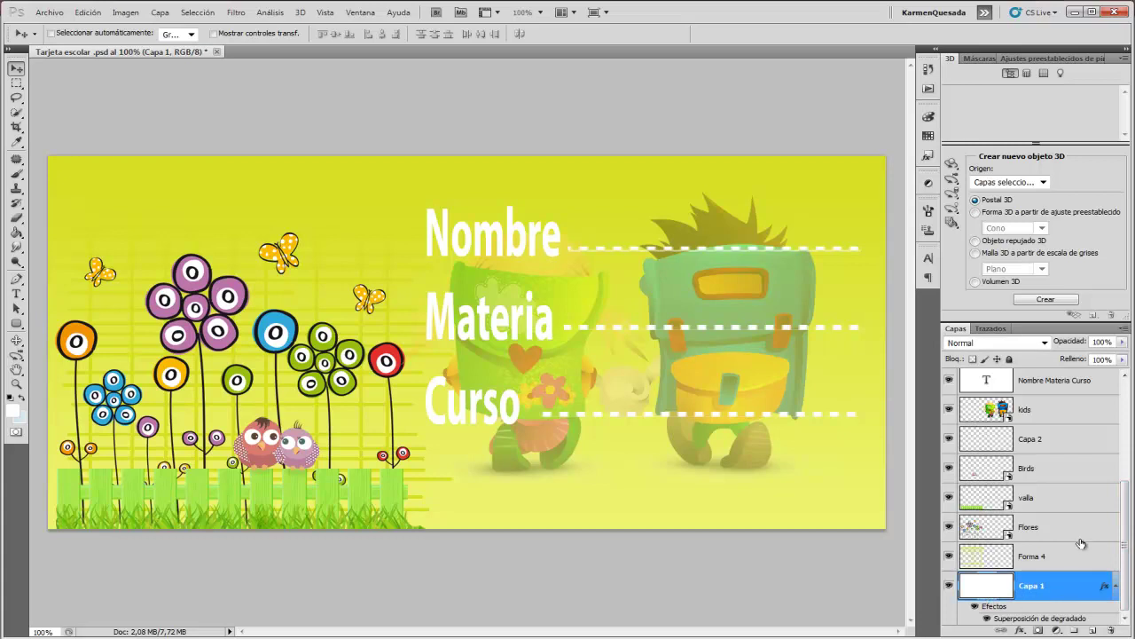
double_click(1010, 607)
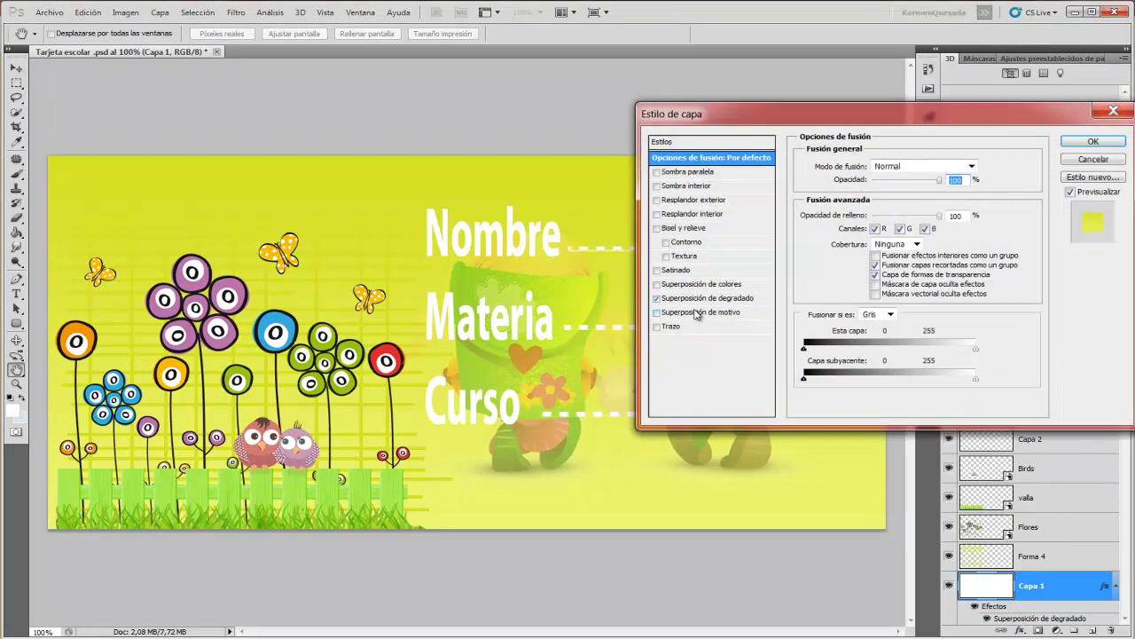
left_click(708, 299)
left_click_drag(887, 113, 786, 82)
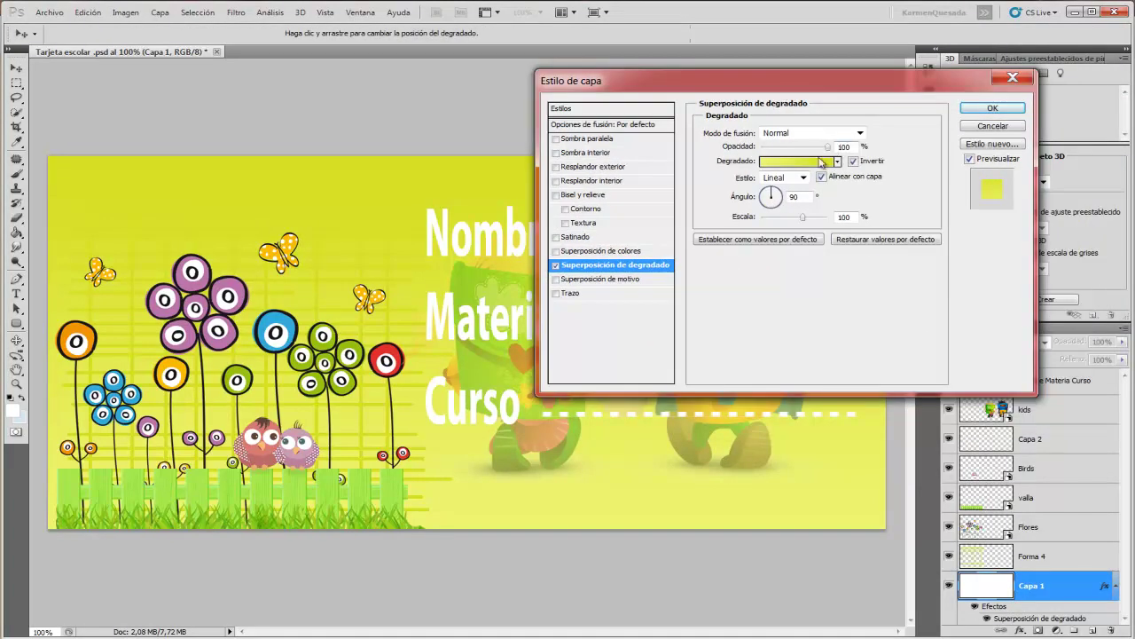
left_click(802, 162)
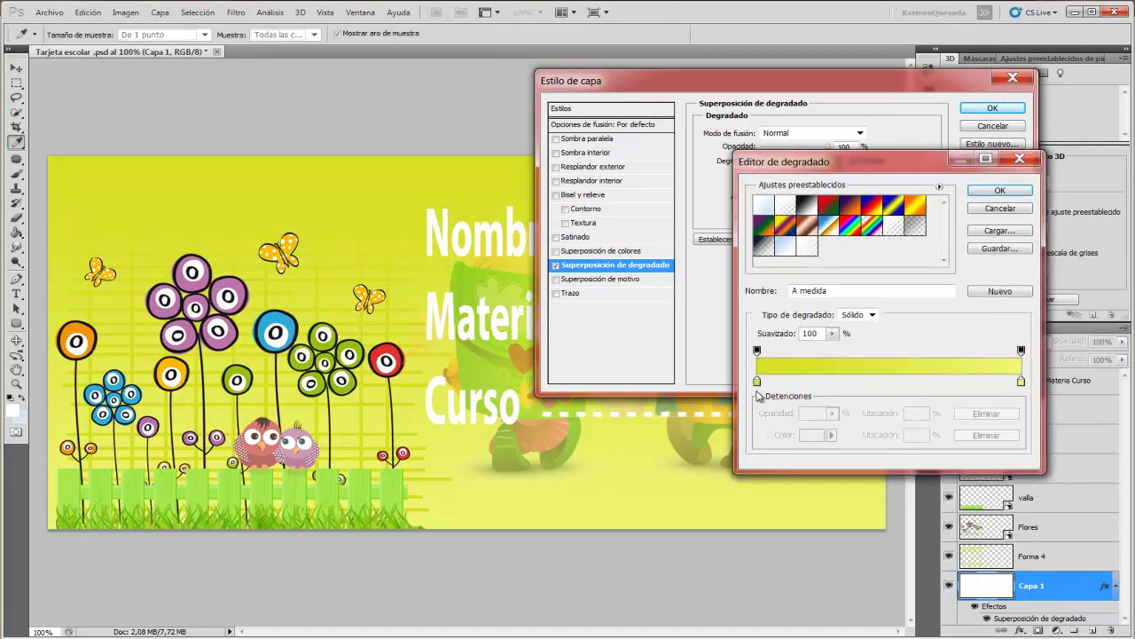
Make the left gradient stop magenta and fade the Forma 4 grid to 33% opacity
left_click(757, 381)
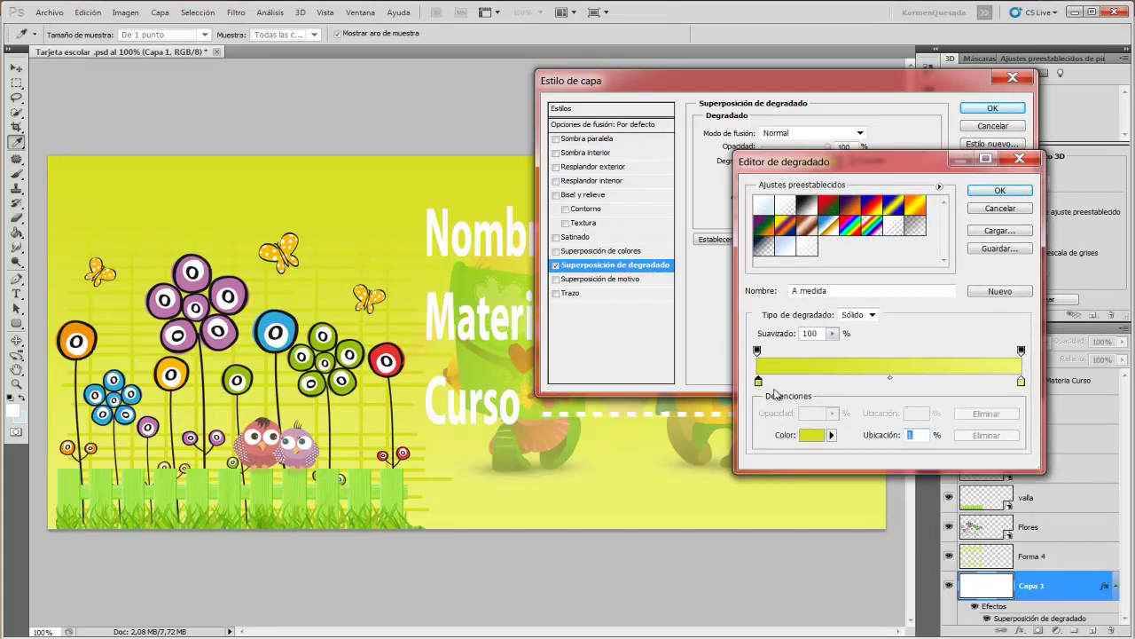
double_click(758, 383)
left_click_drag(710, 129, 702, 153)
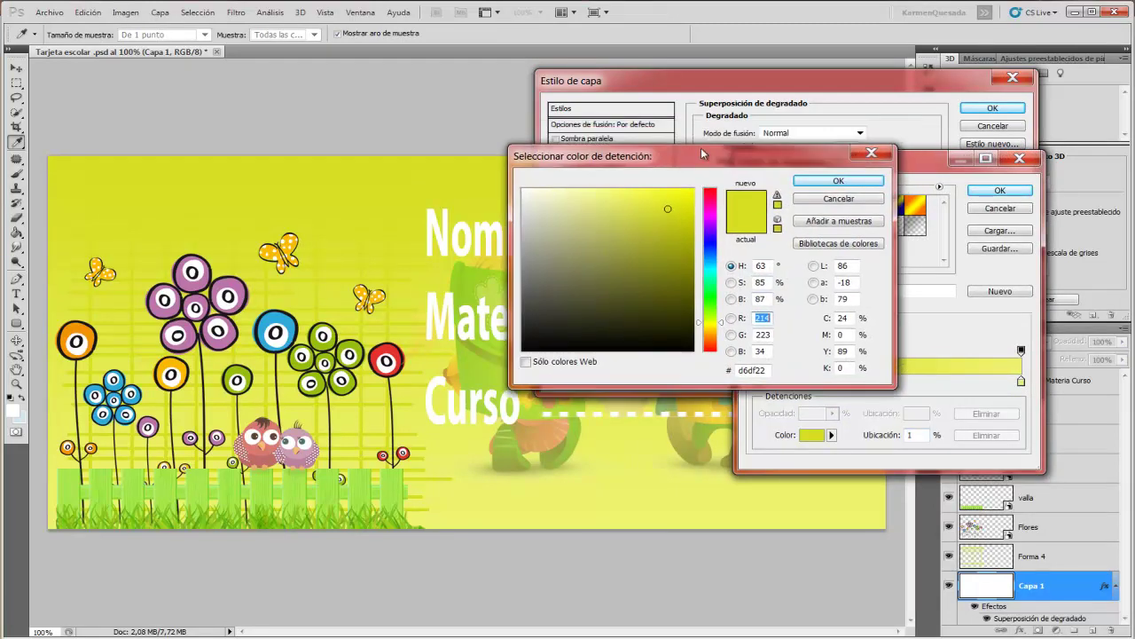
left_click(710, 220)
left_click_drag(672, 202, 686, 204)
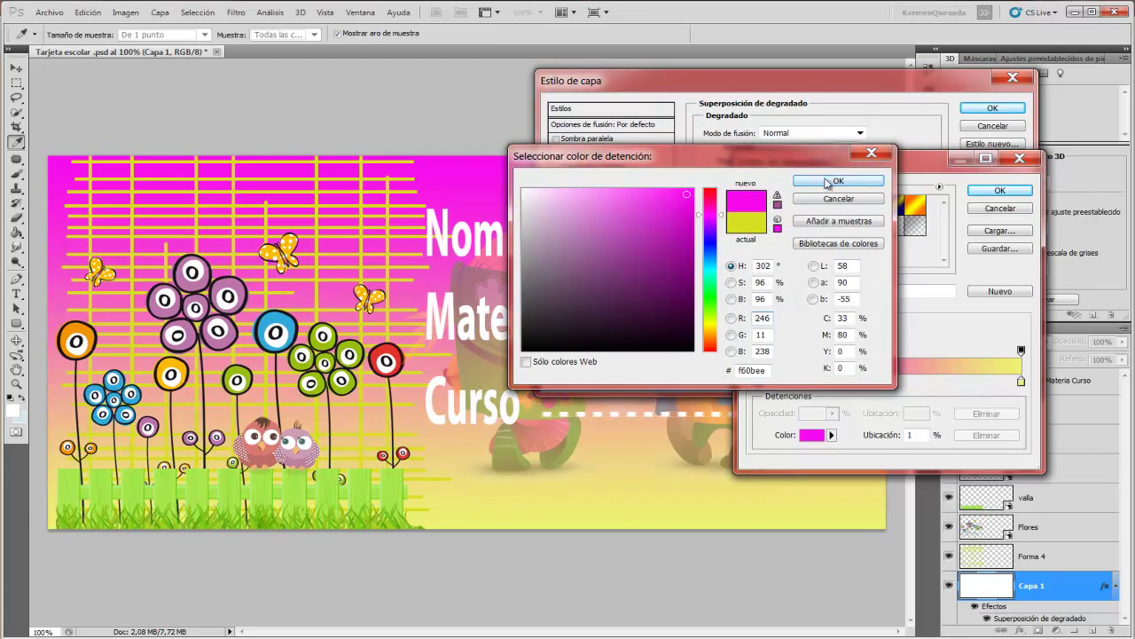
left_click(827, 181)
left_click(991, 190)
left_click(1001, 110)
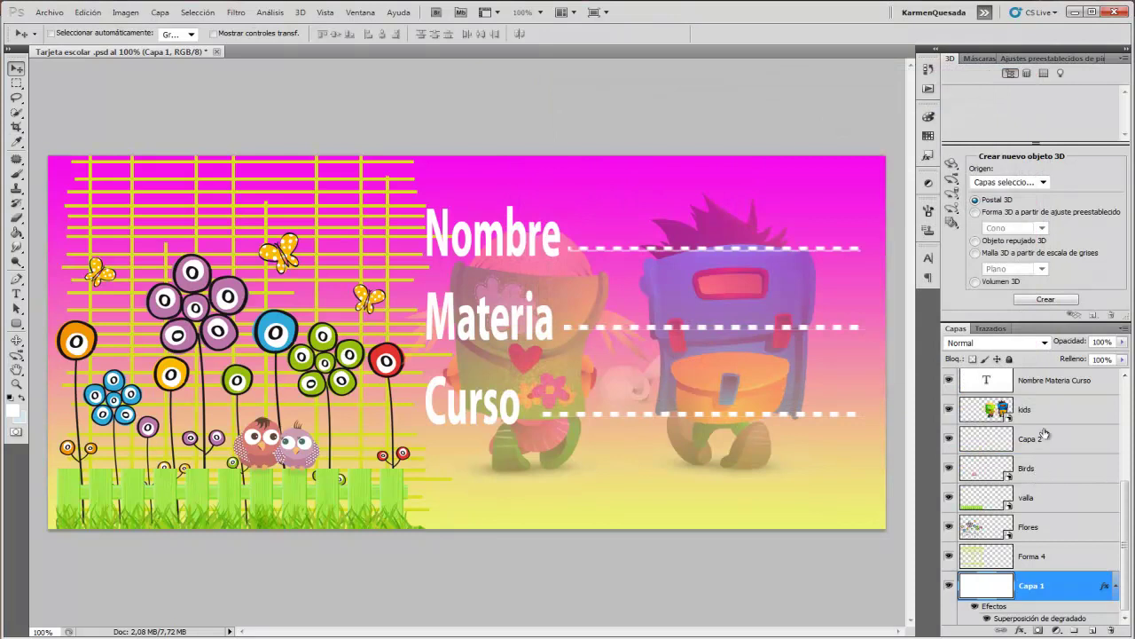
left_click(1042, 559)
left_click_drag(1068, 346, 1022, 356)
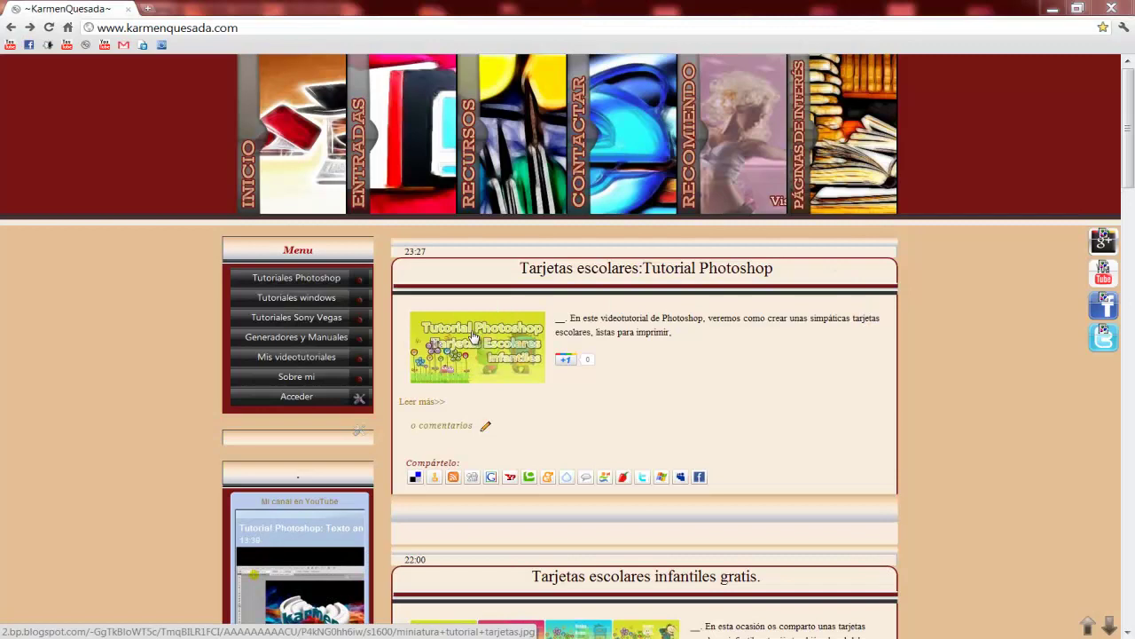
Browse the 'Tarjetas escolares: Tutorial Photoshop' post and its video, then return to the home page
left_click(588, 274)
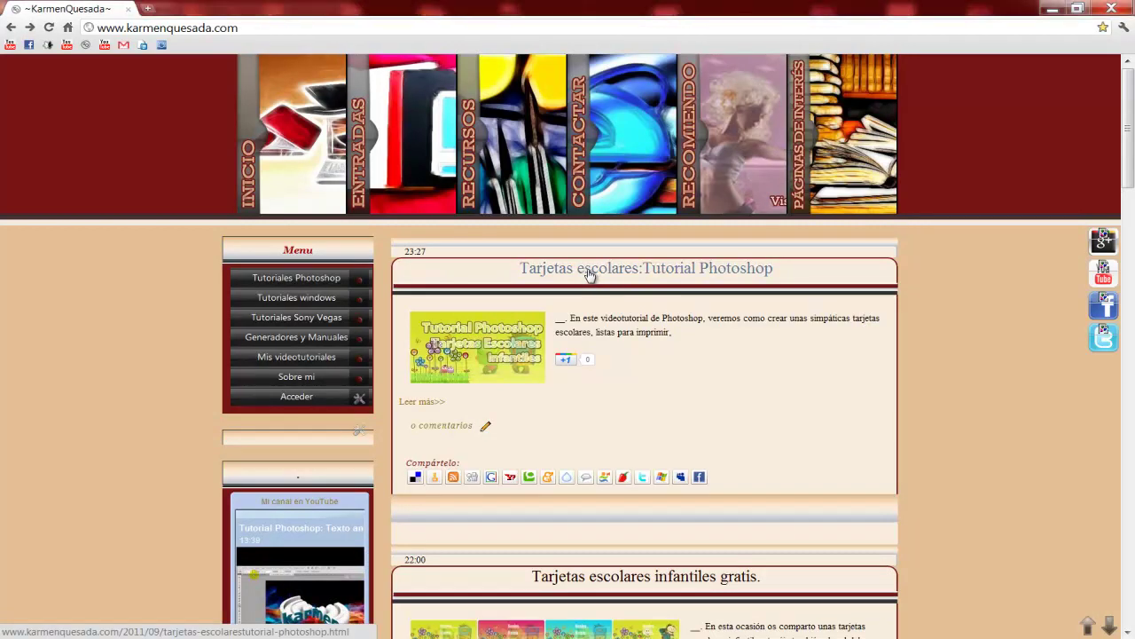
scroll(486, 443, "down", 2)
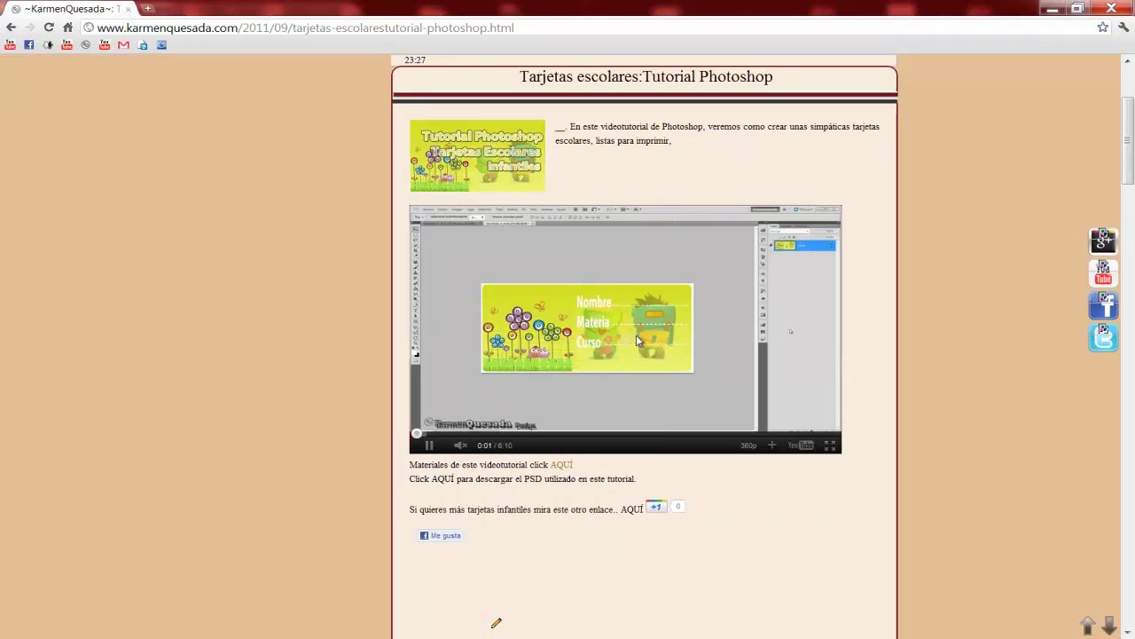
scroll(807, 308, "down", 1)
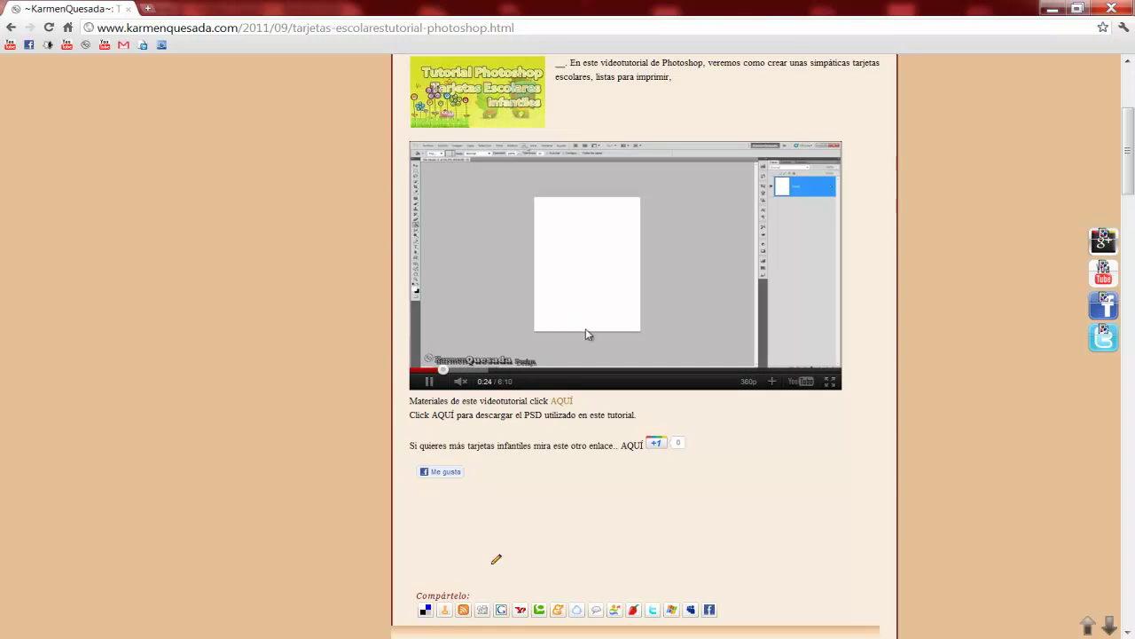
scroll(586, 333, "up", 3)
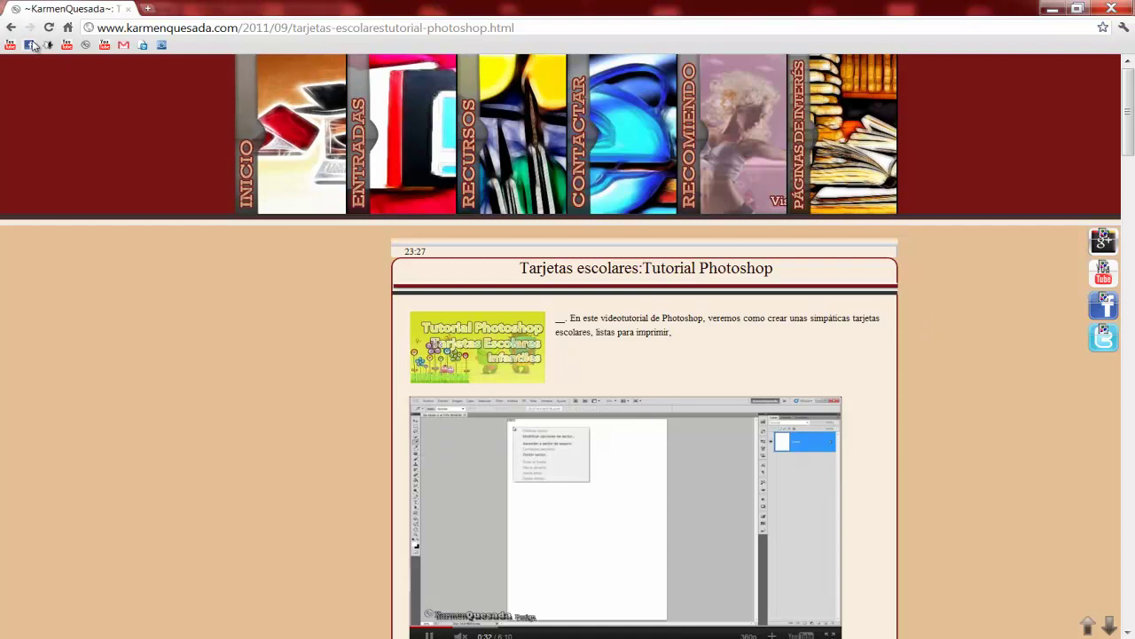
left_click(451, 207)
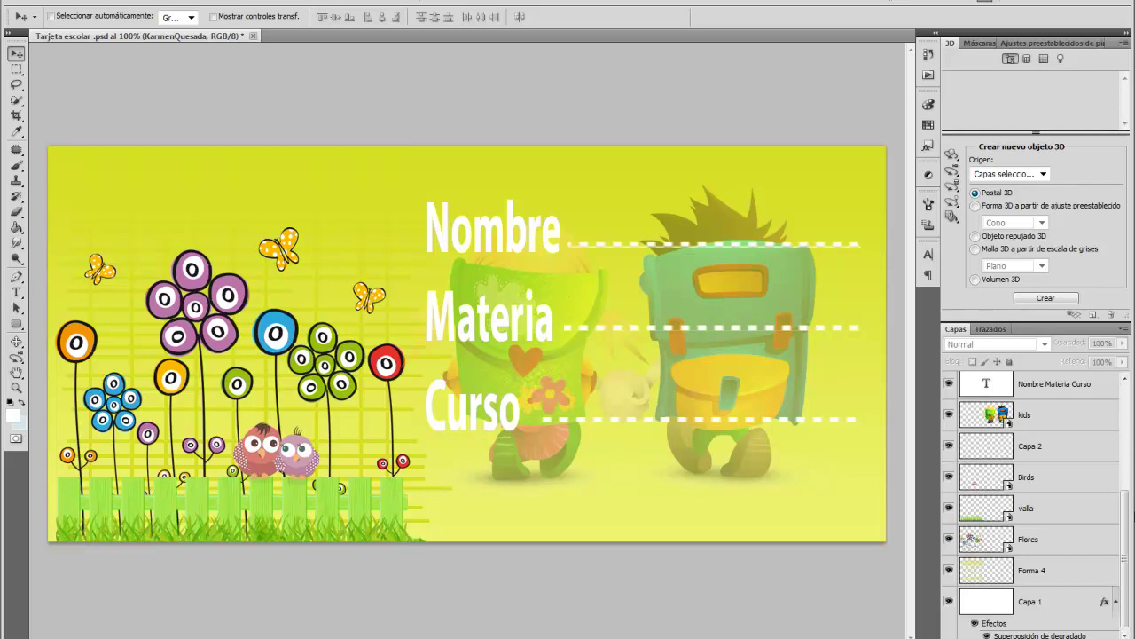
Bring up the Gradient Overlay gradient editor in Capa 1's layer style
left_click(1032, 610)
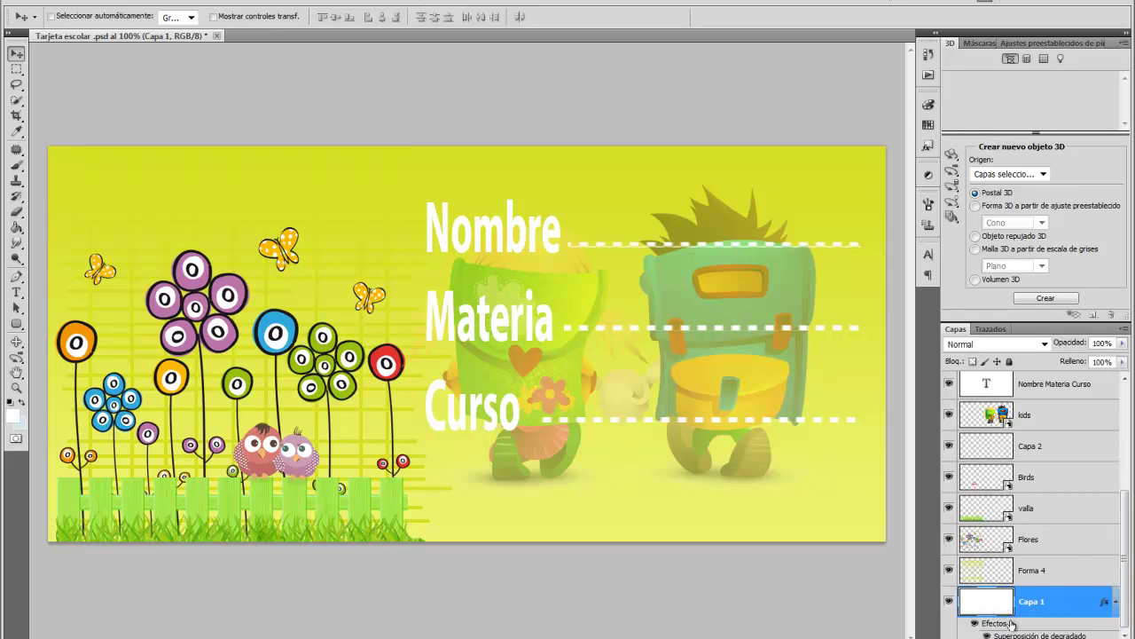
double_click(1012, 624)
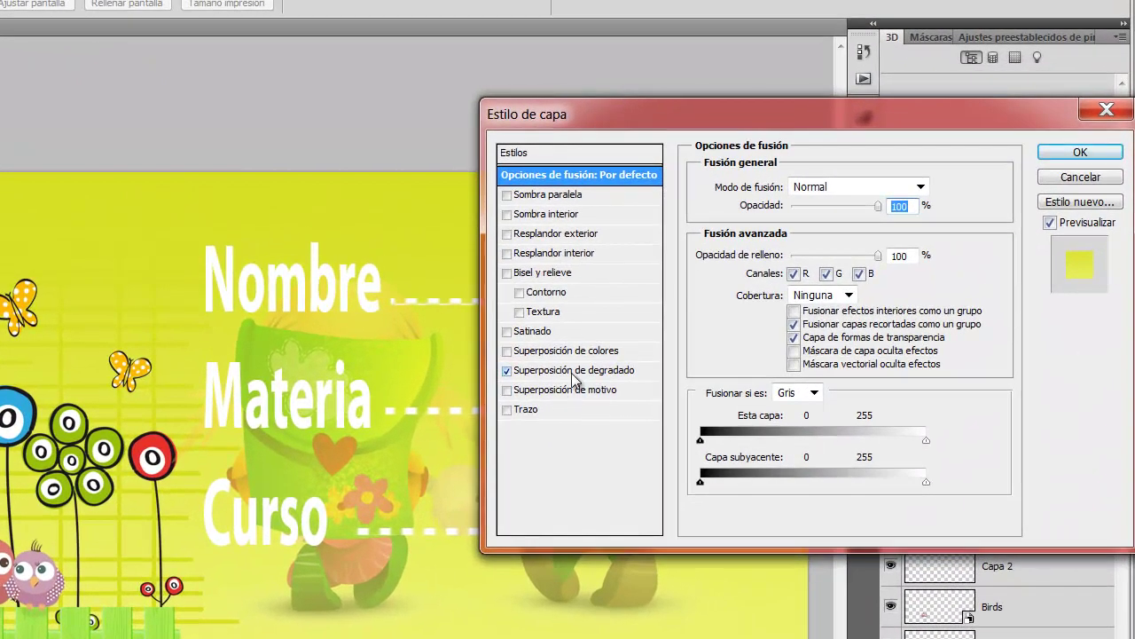
left_click(572, 370)
left_click_drag(785, 115, 642, 67)
left_click(703, 182)
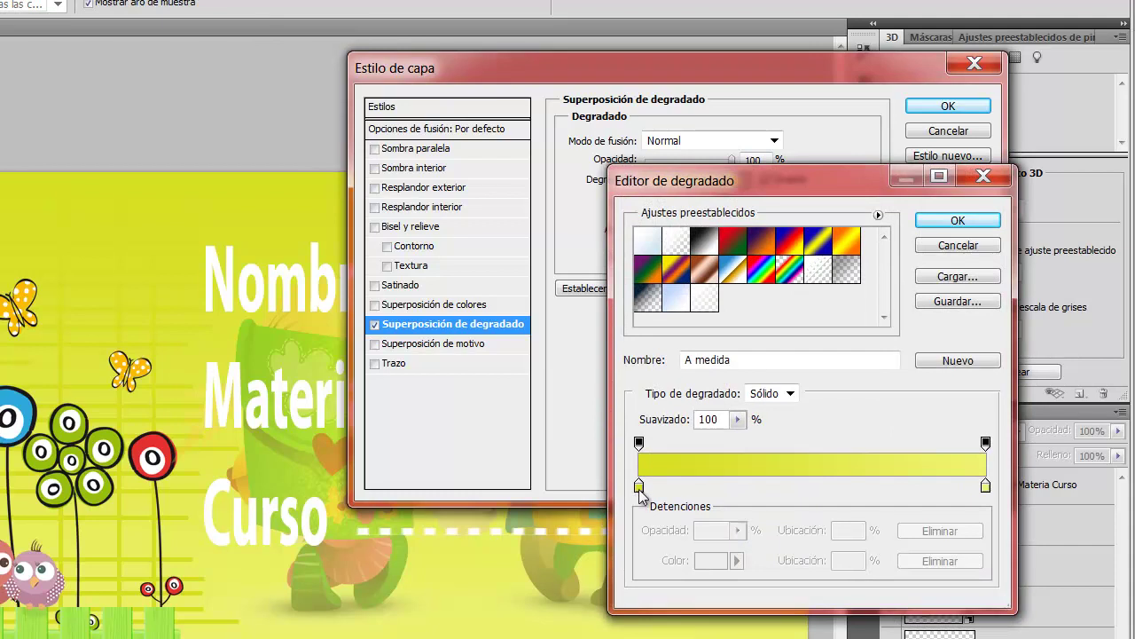
Set the gradient's left stop to a saturated magenta and apply the magenta-to-yellow background
left_click(639, 485)
double_click(639, 485)
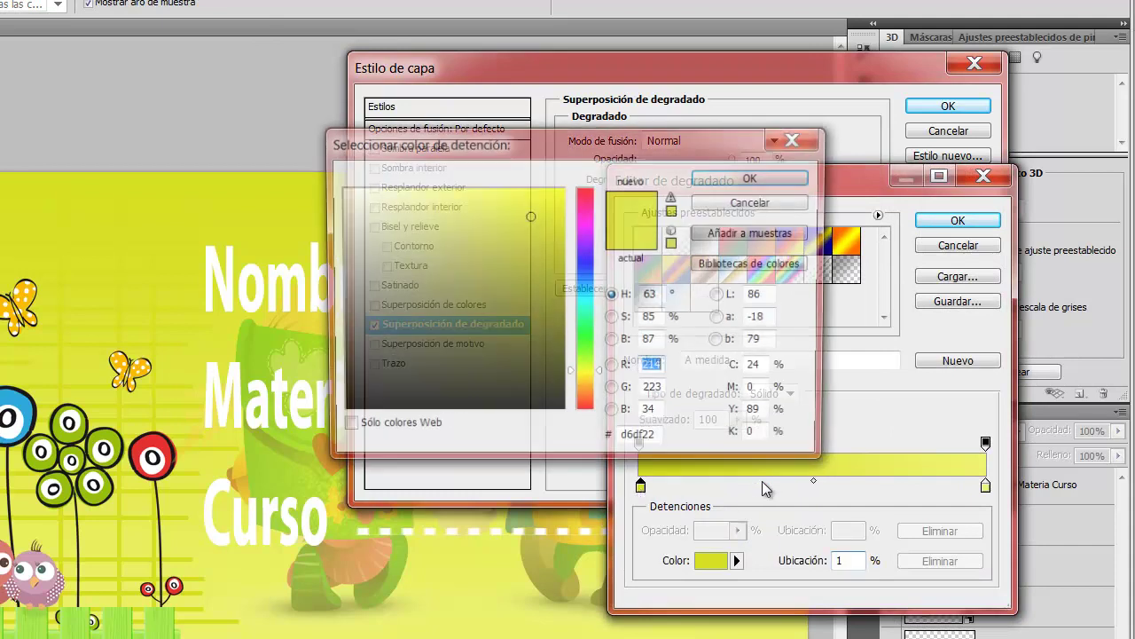
left_click_drag(580, 142, 574, 168)
left_click(585, 254)
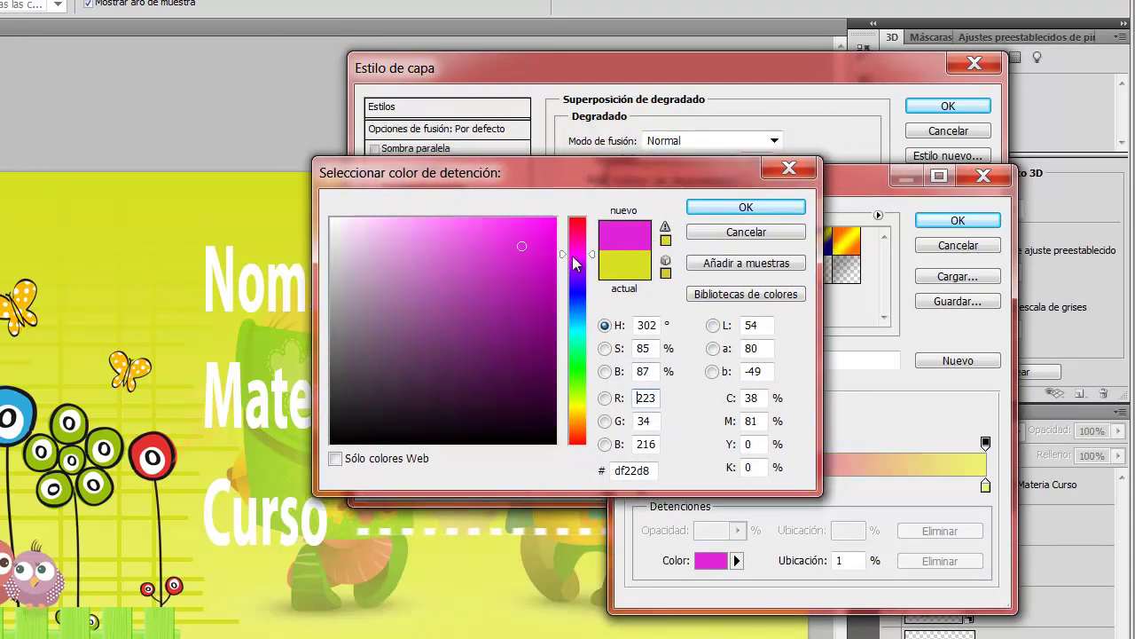
left_click(540, 237)
left_click(548, 225)
left_click(734, 207)
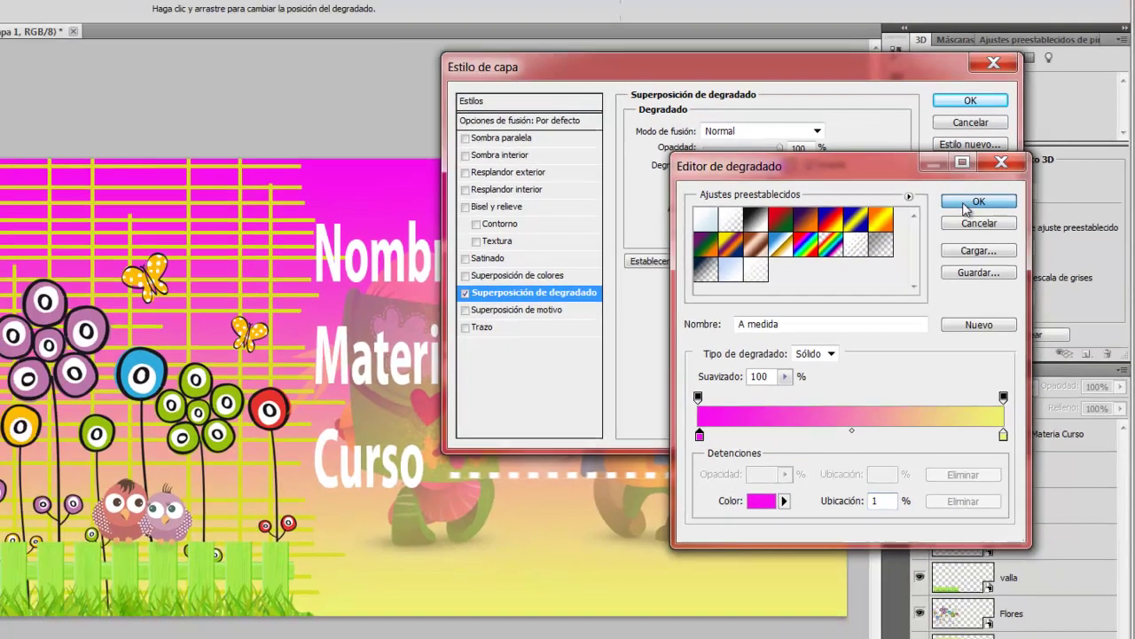
left_click(958, 220)
left_click(948, 105)
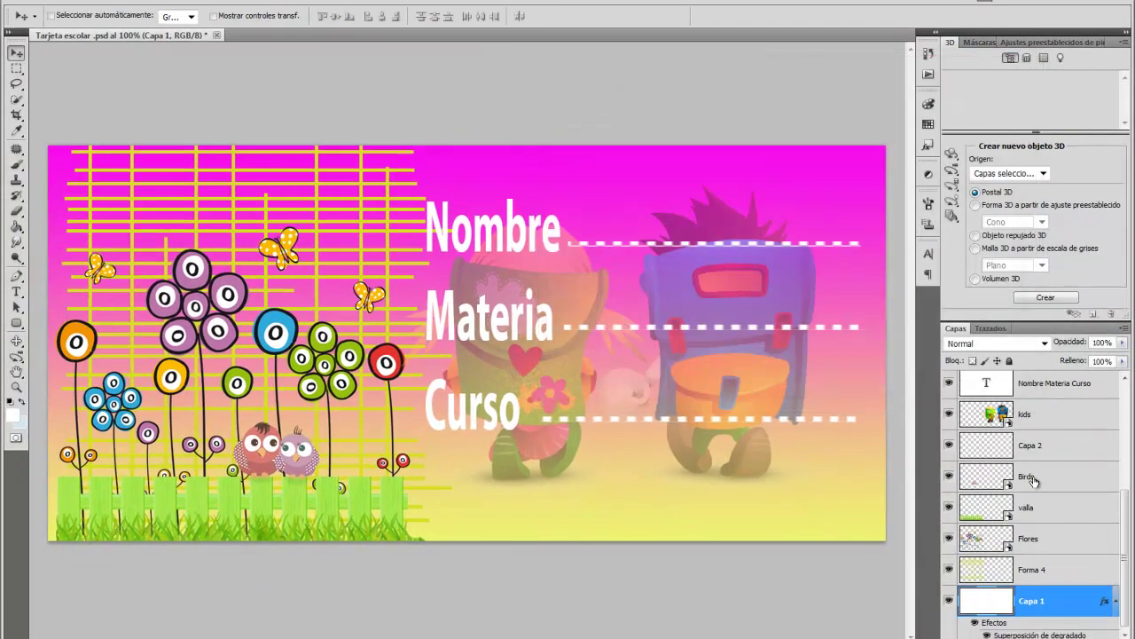
Lower the Forma 4 yellow grid's opacity and reopen Capa 1's layer style
left_click(1033, 567)
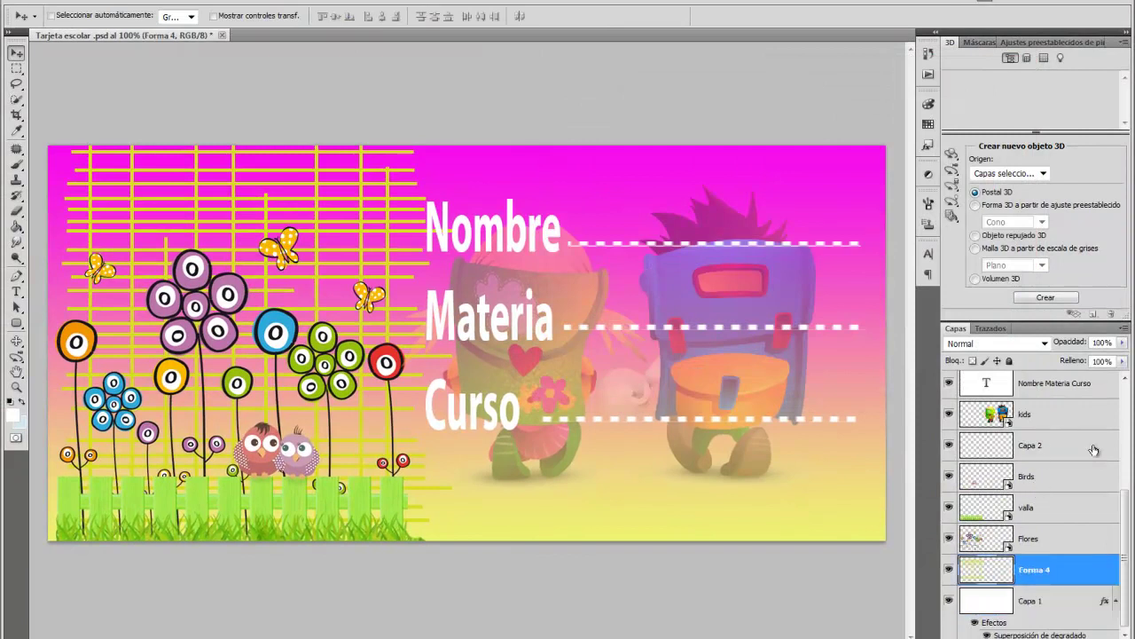
left_click_drag(1064, 344, 1023, 356)
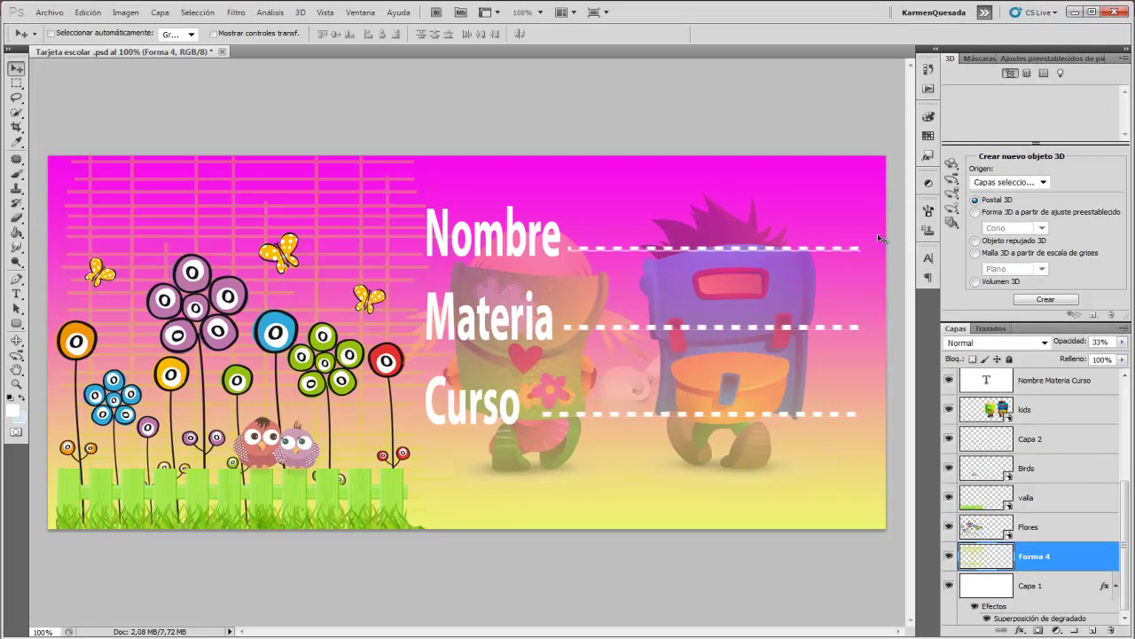
left_click(1067, 592)
double_click(1008, 612)
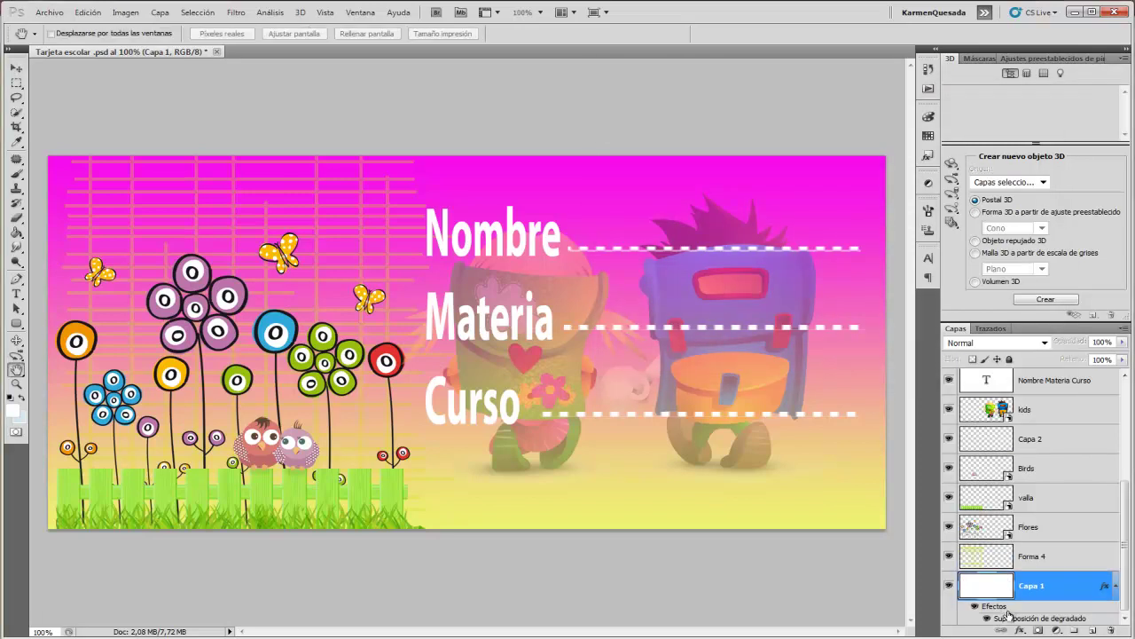
Change the gradient's top stop to sky blue (#0babf6) for a blue-to-yellow background
left_click(689, 259)
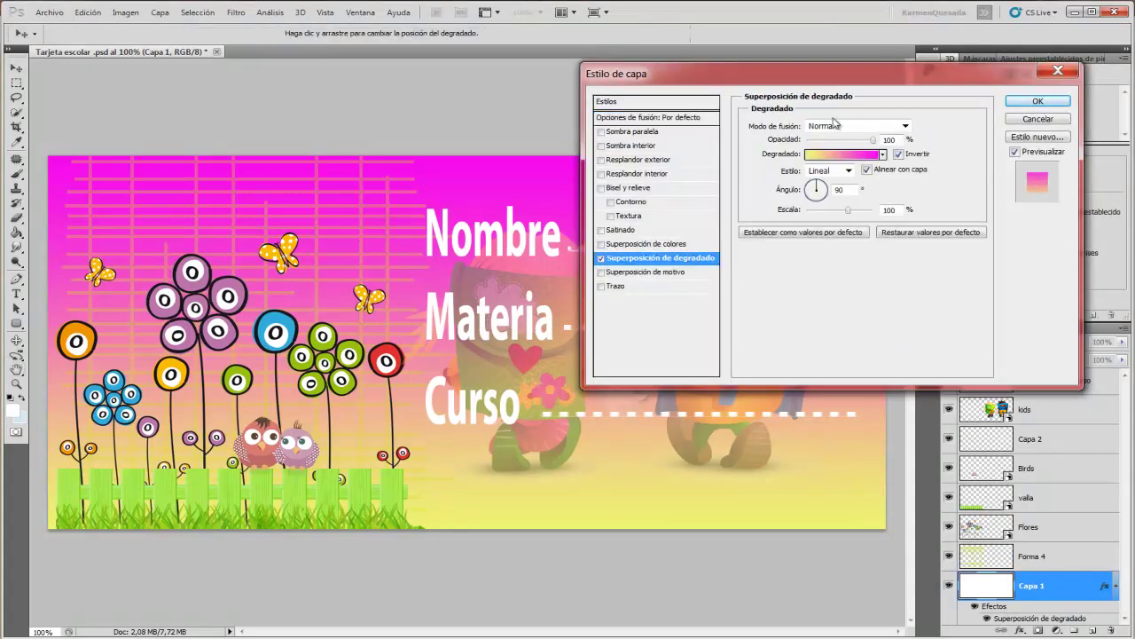
left_click(845, 161)
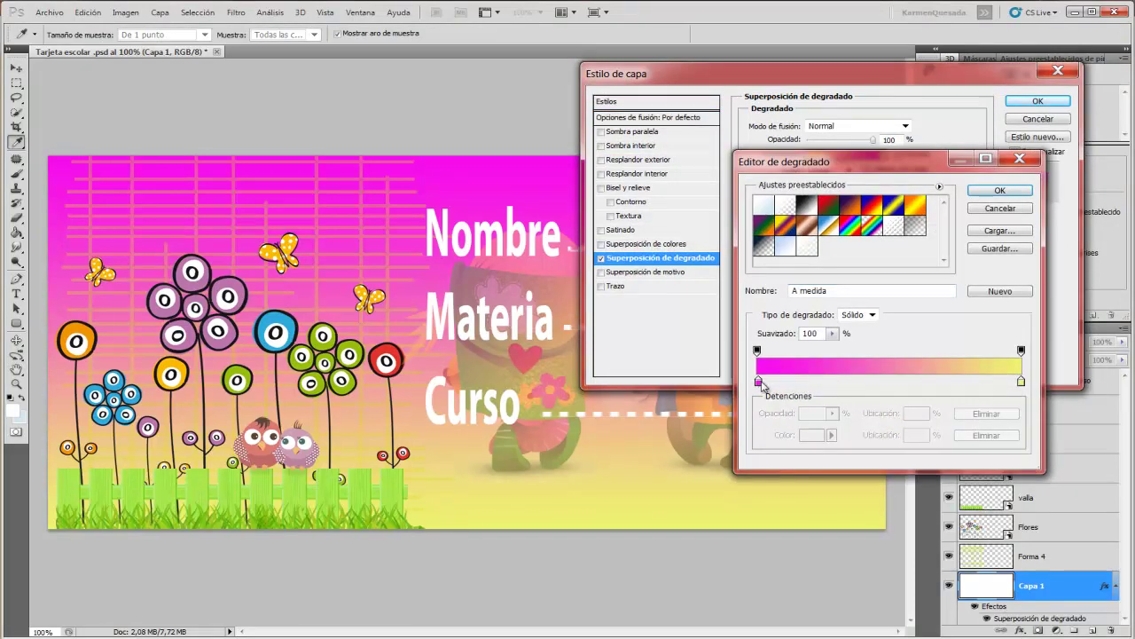
double_click(760, 382)
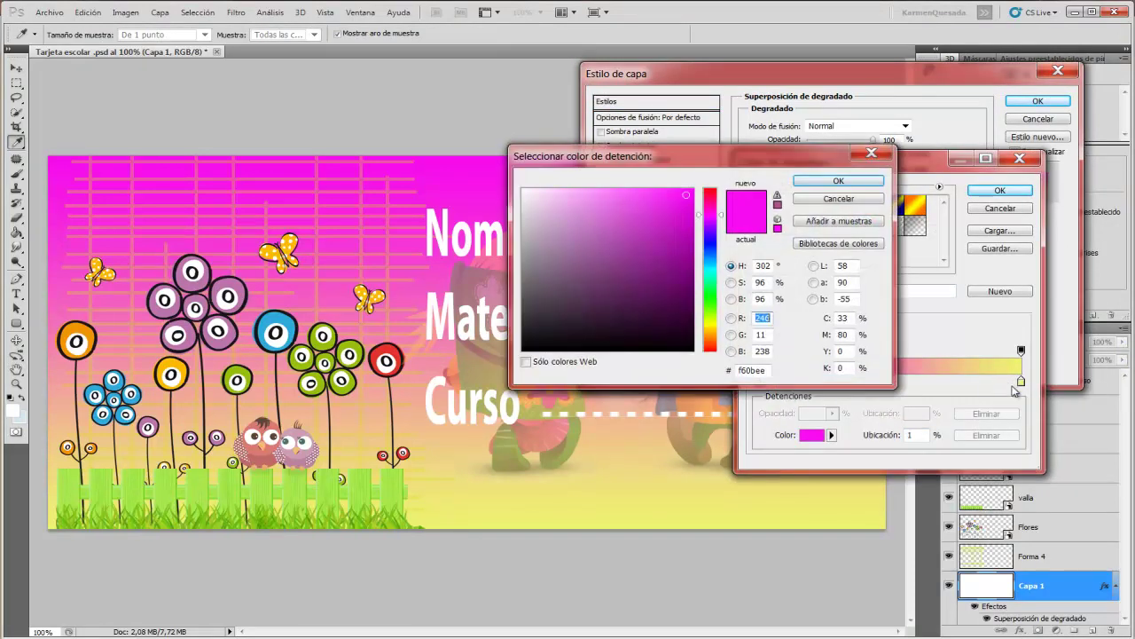
left_click(711, 260)
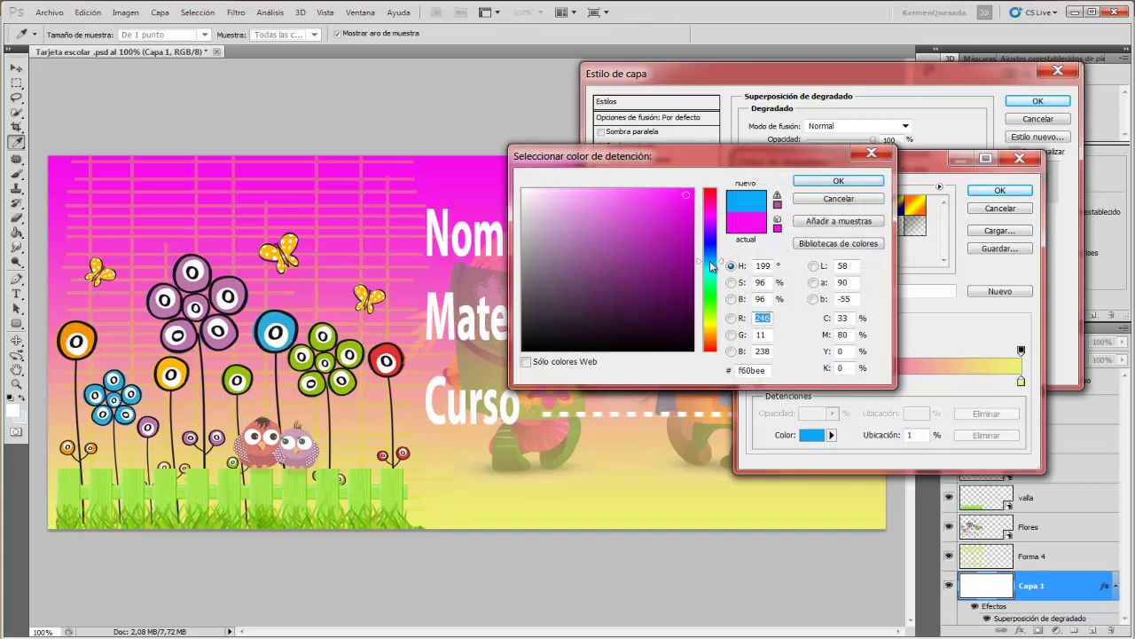
left_click(842, 181)
left_click(1000, 191)
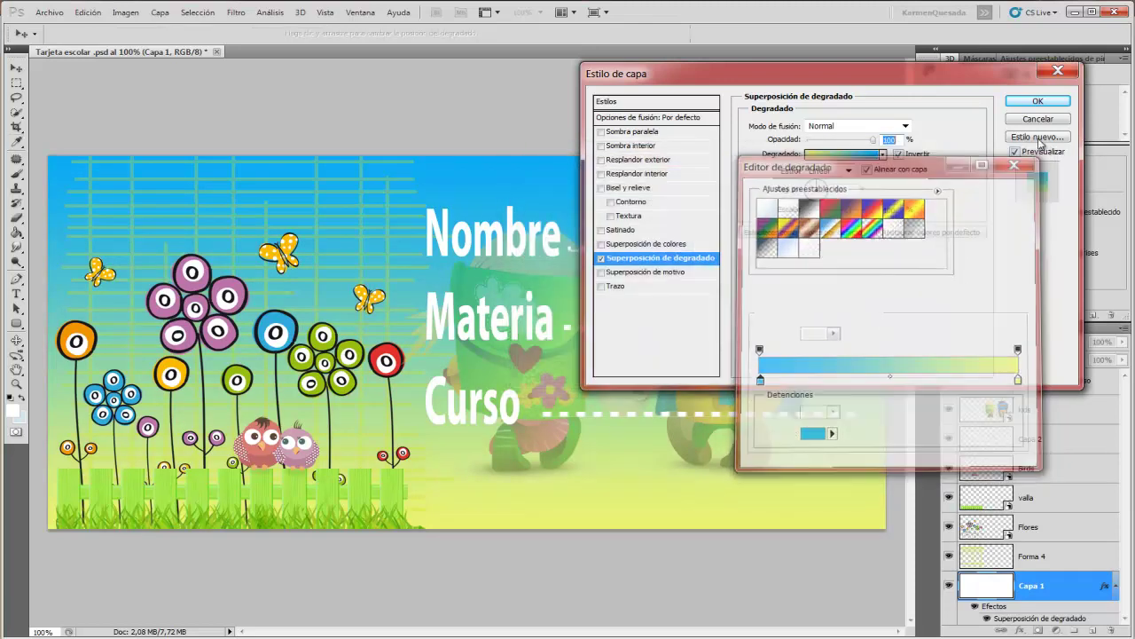
left_click(1037, 101)
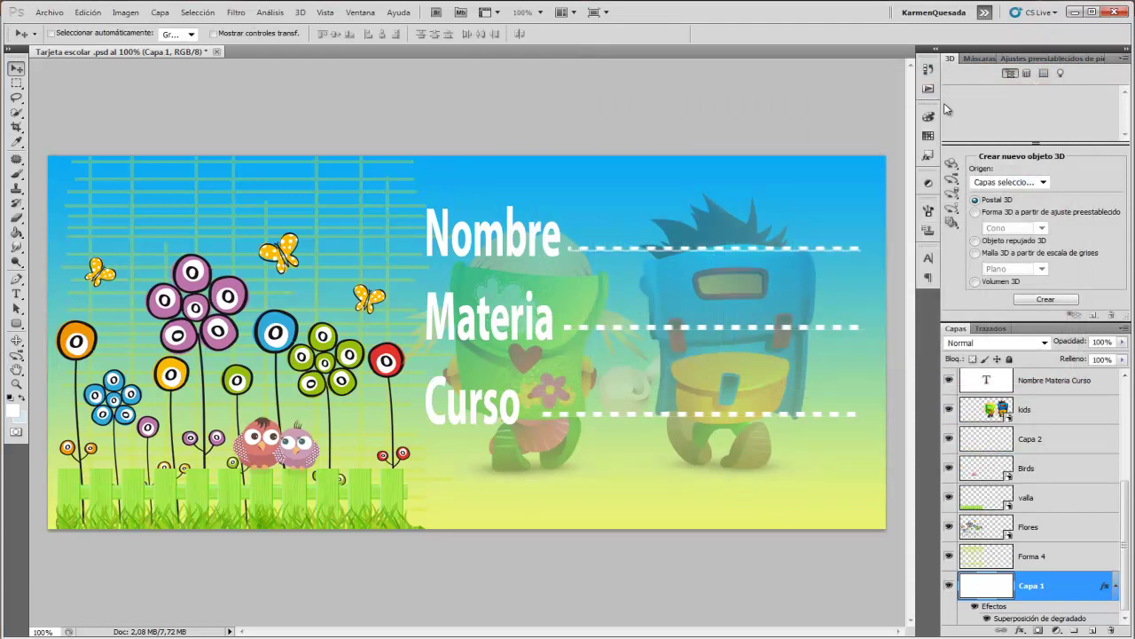